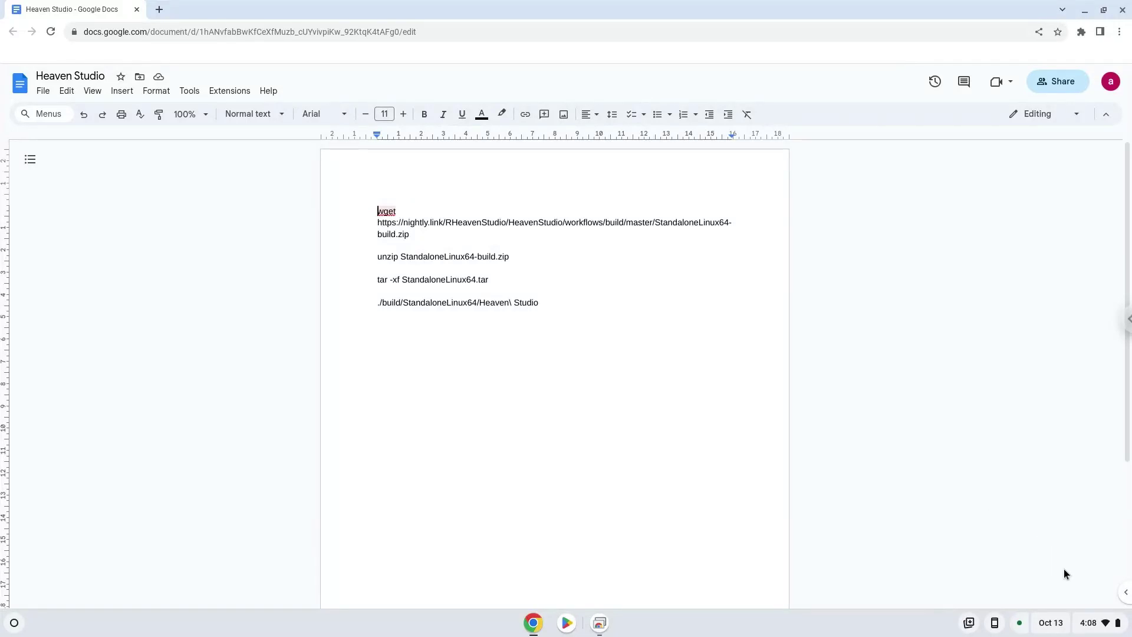
# Install the Linux development environment from the ChromeOS developer settings with the recommended 10.0 GB disk size, and close the opened windows
pyautogui.click(1097, 623)
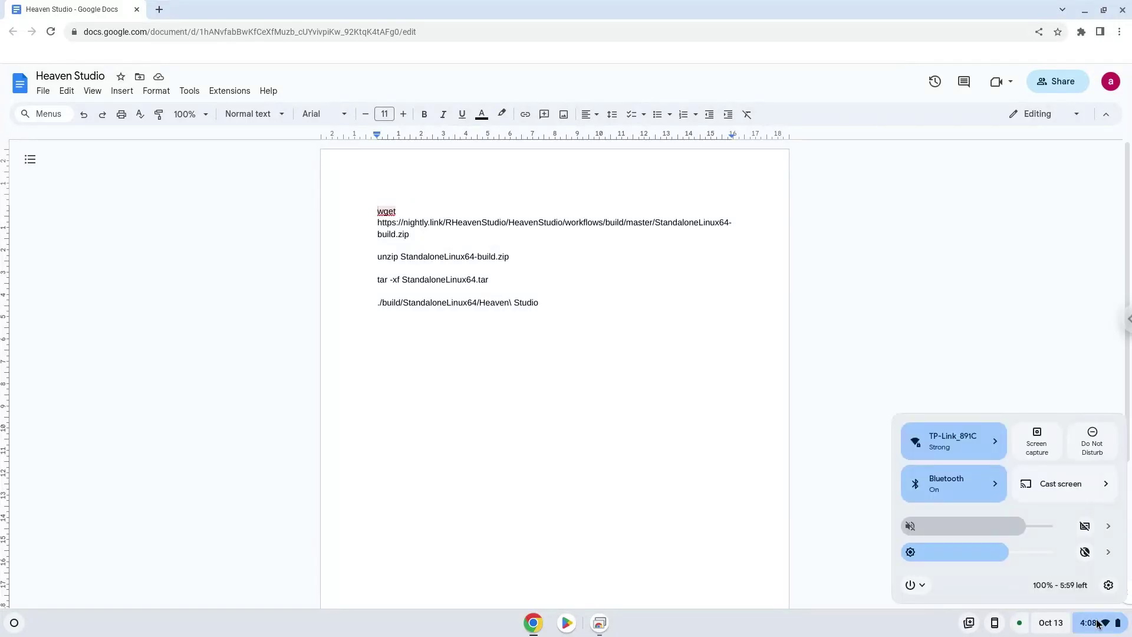
pyautogui.click(1108, 585)
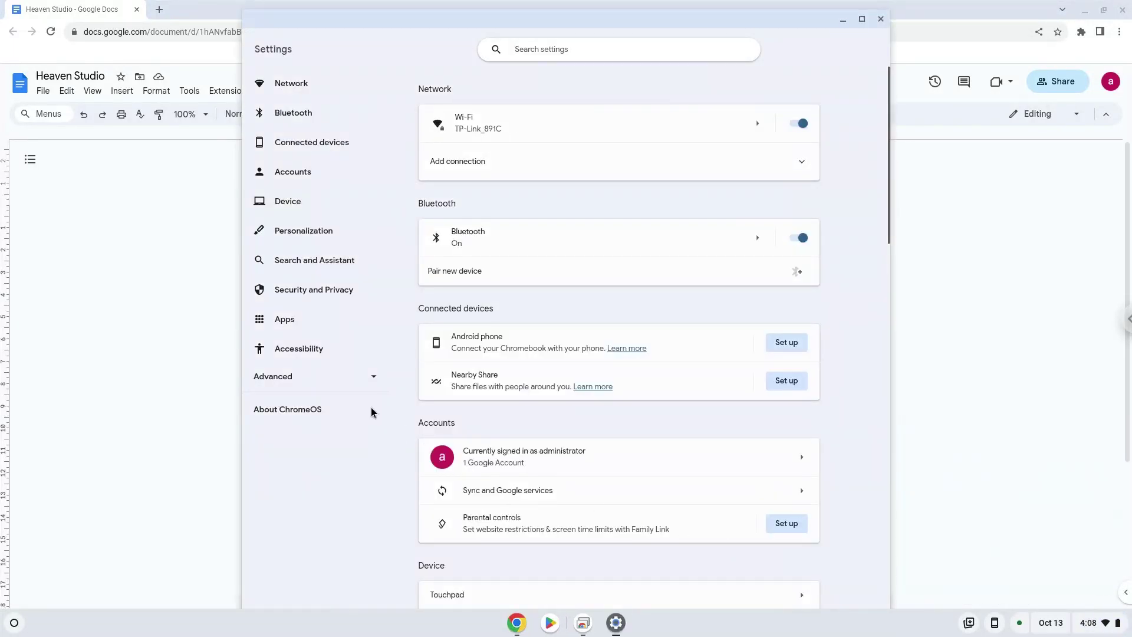
pyautogui.click(308, 386)
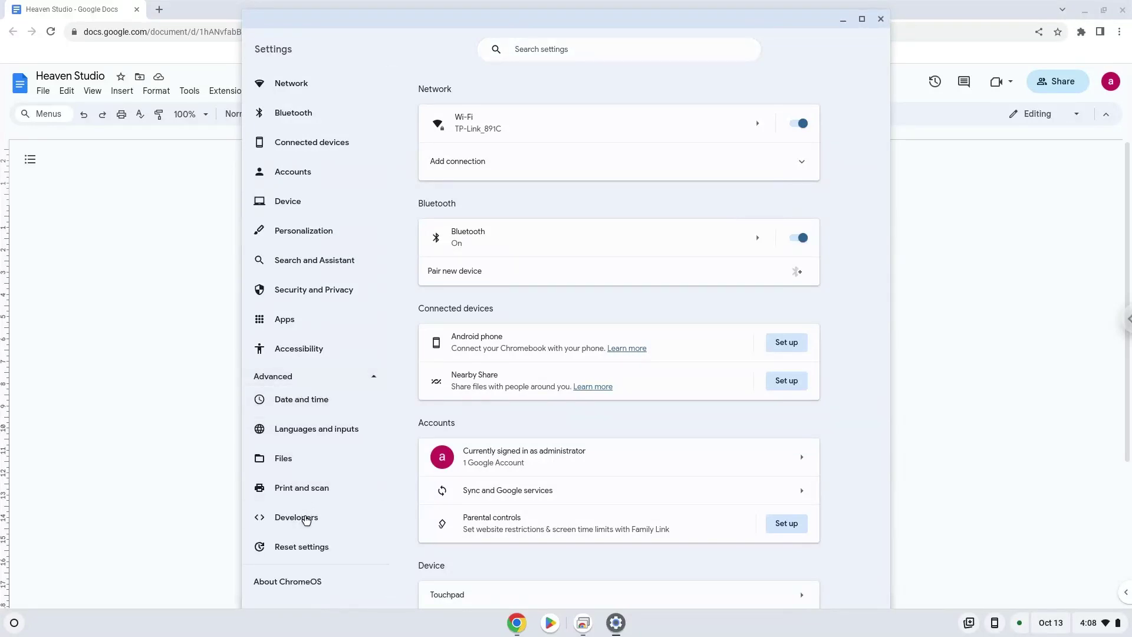
pyautogui.click(306, 518)
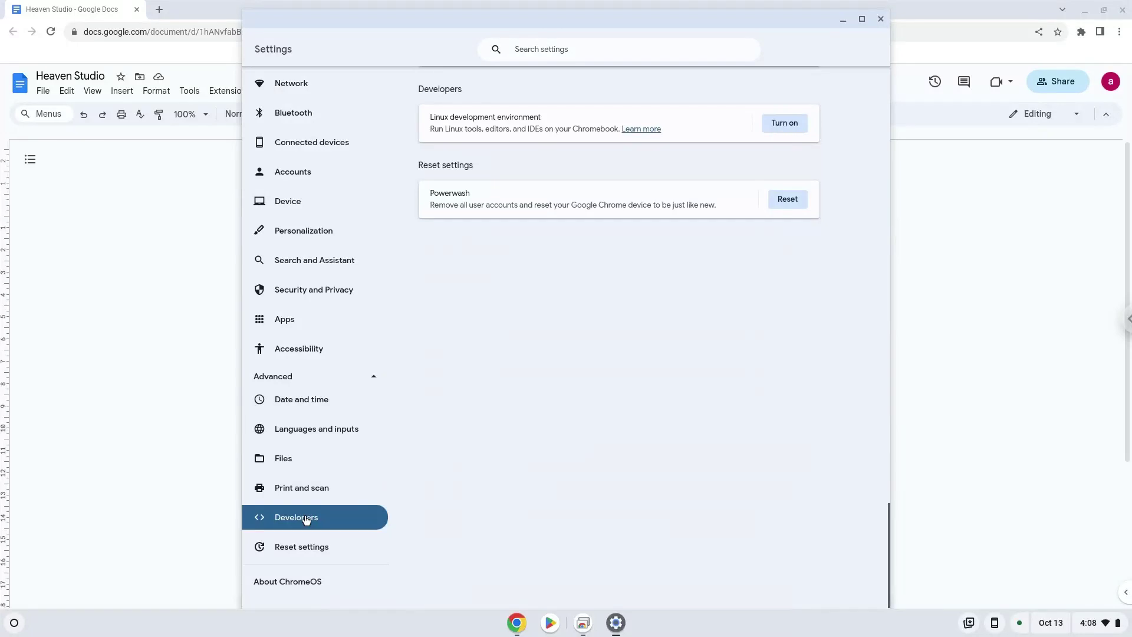
pyautogui.click(796, 122)
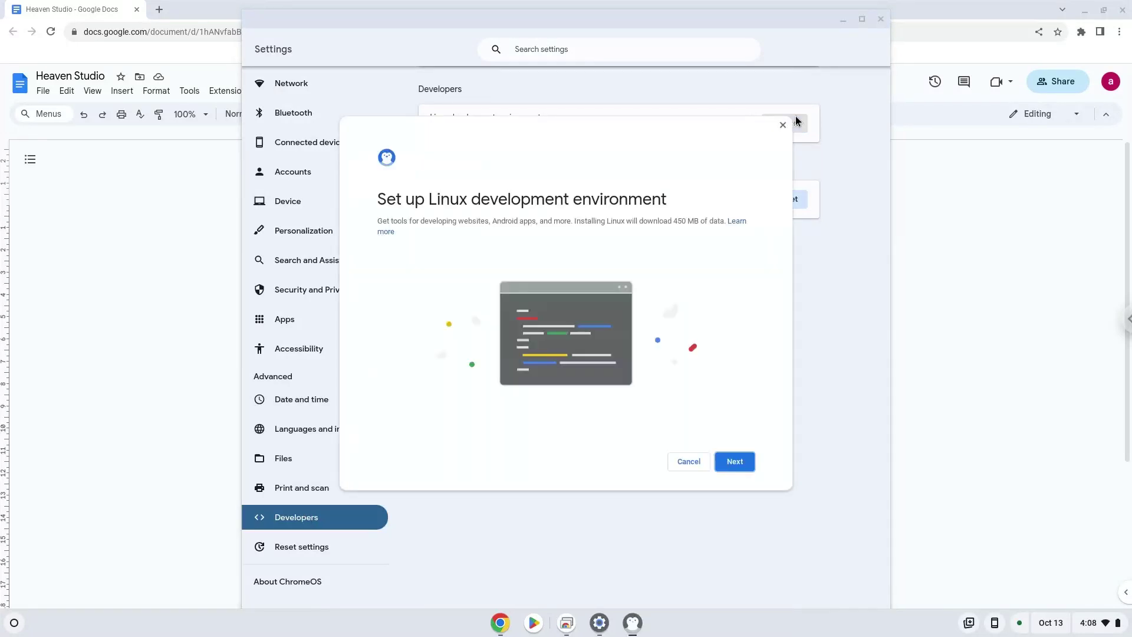
pyautogui.click(747, 464)
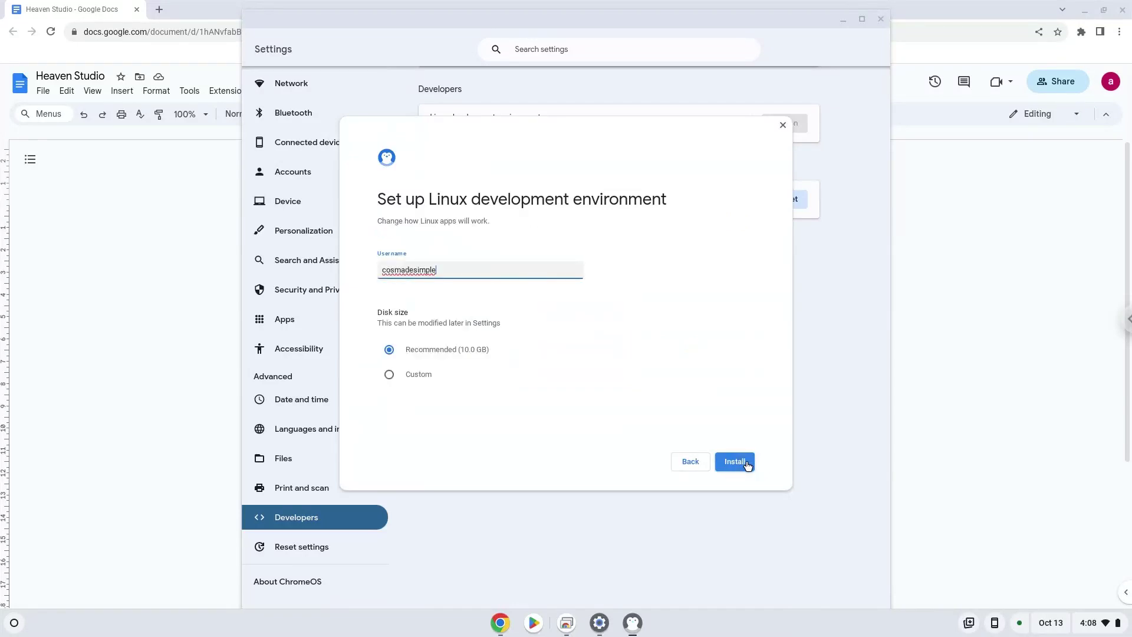
pyautogui.click(747, 464)
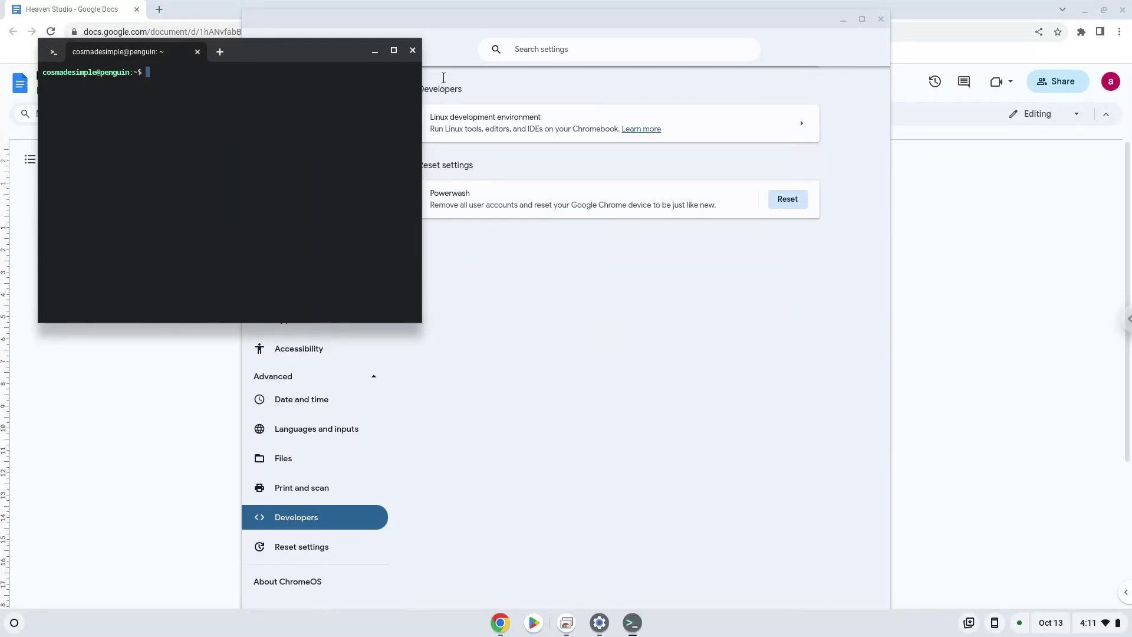
pyautogui.click(411, 53)
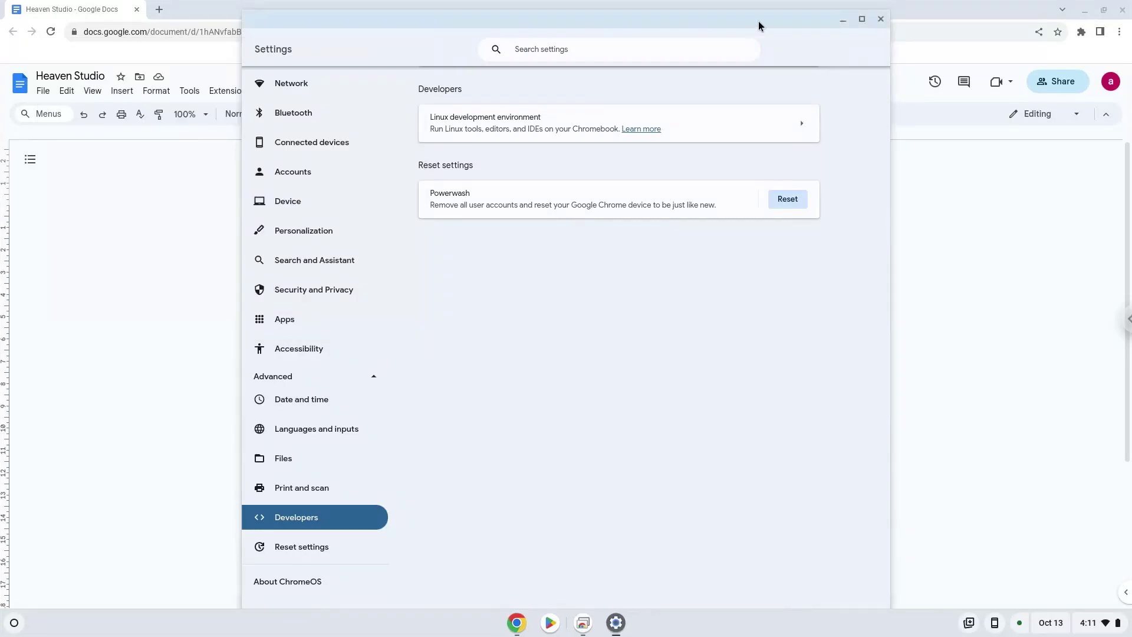
pyautogui.click(883, 20)
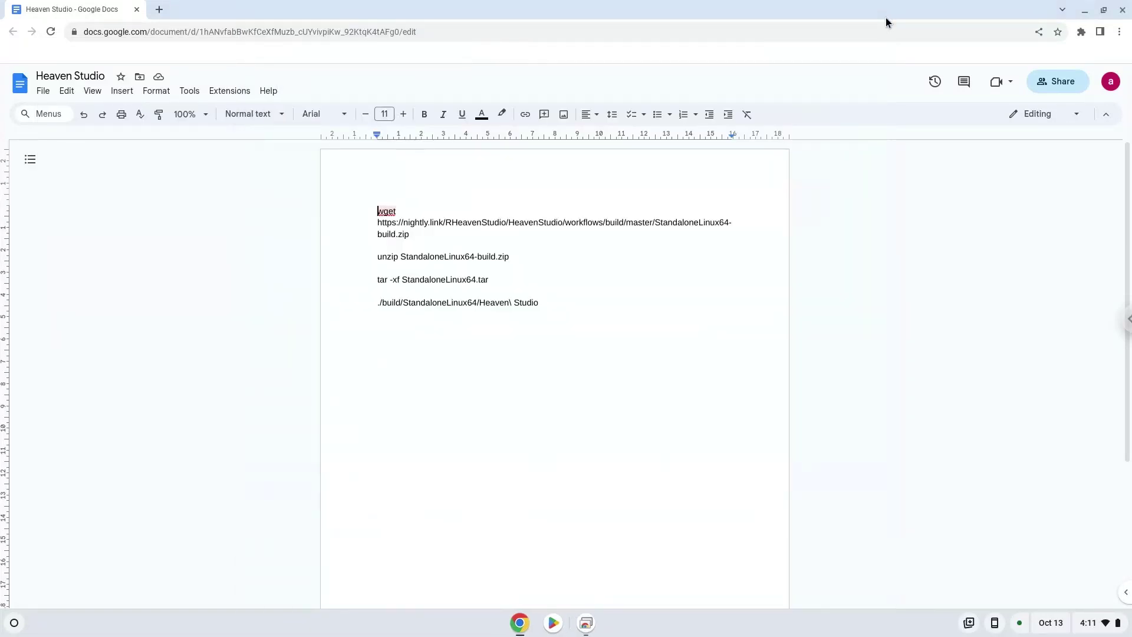
# Copy the wget command for StandaloneLinux64-build.zip from the document and run it in a maximized Terminal window's penguin session
pyautogui.tripleClick(517, 225)
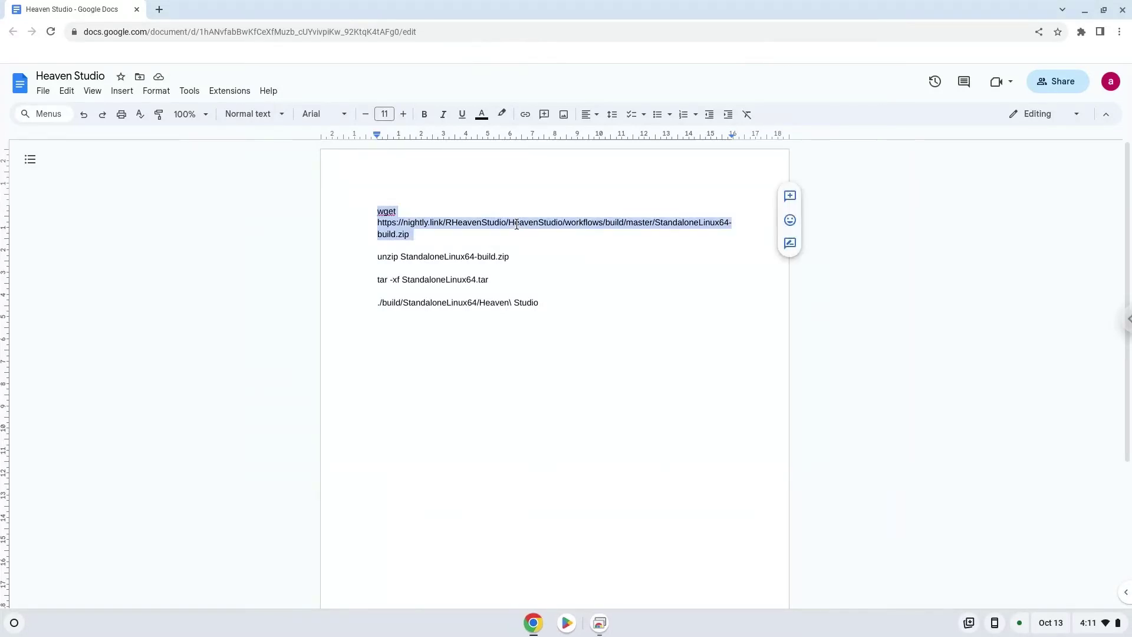
pyautogui.rightClick(516, 225)
pyautogui.click(539, 256)
pyautogui.click(14, 623)
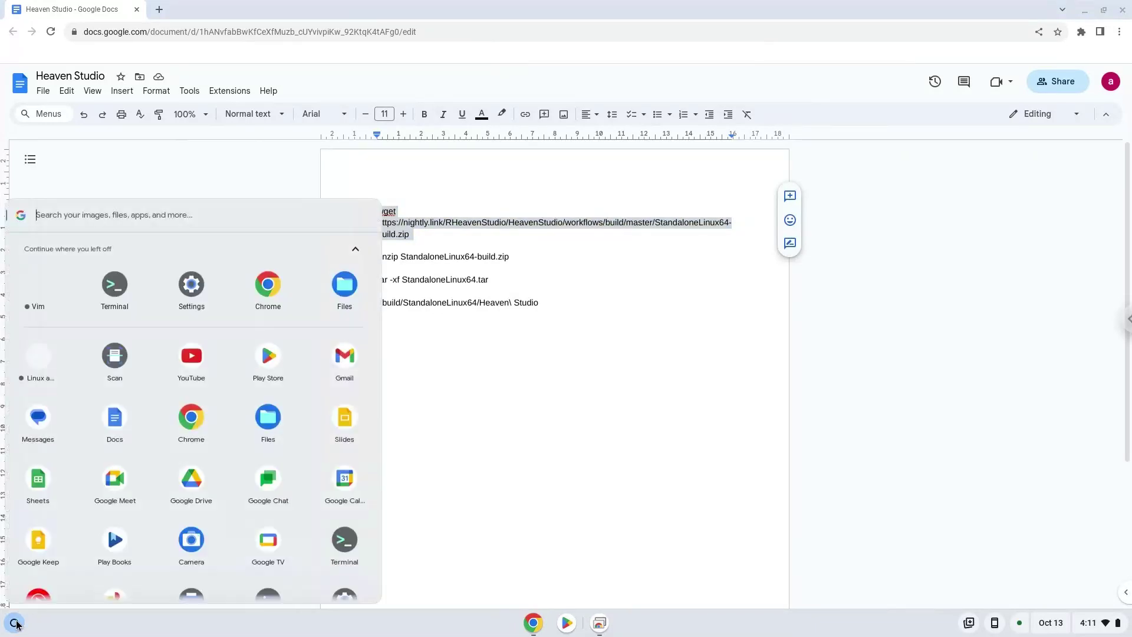
pyautogui.click(114, 284)
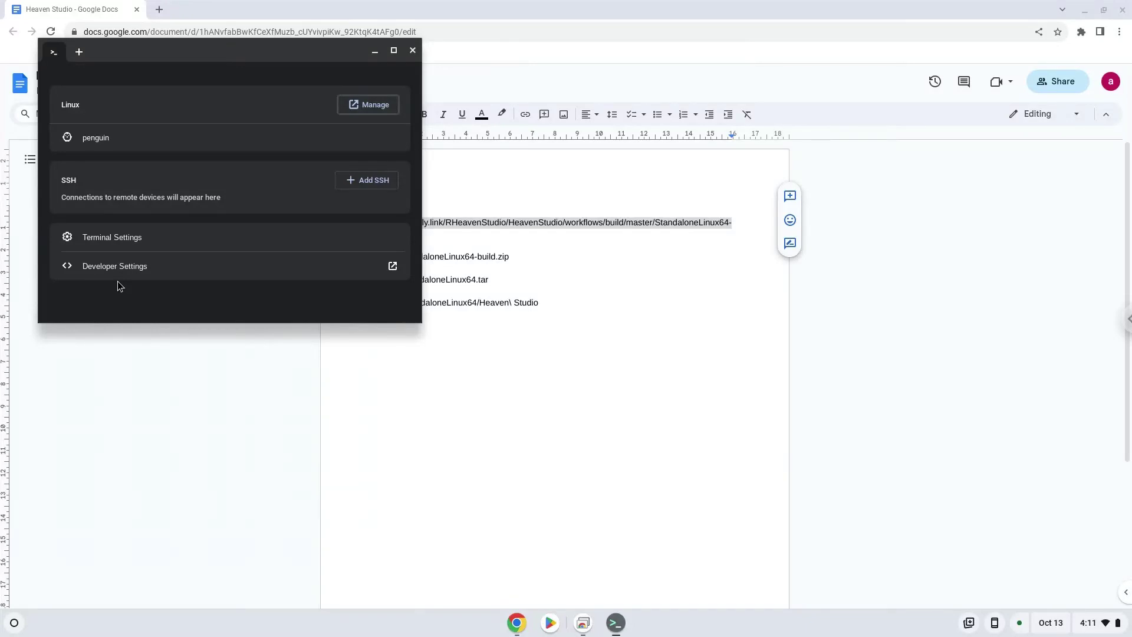
pyautogui.doubleClick(226, 54)
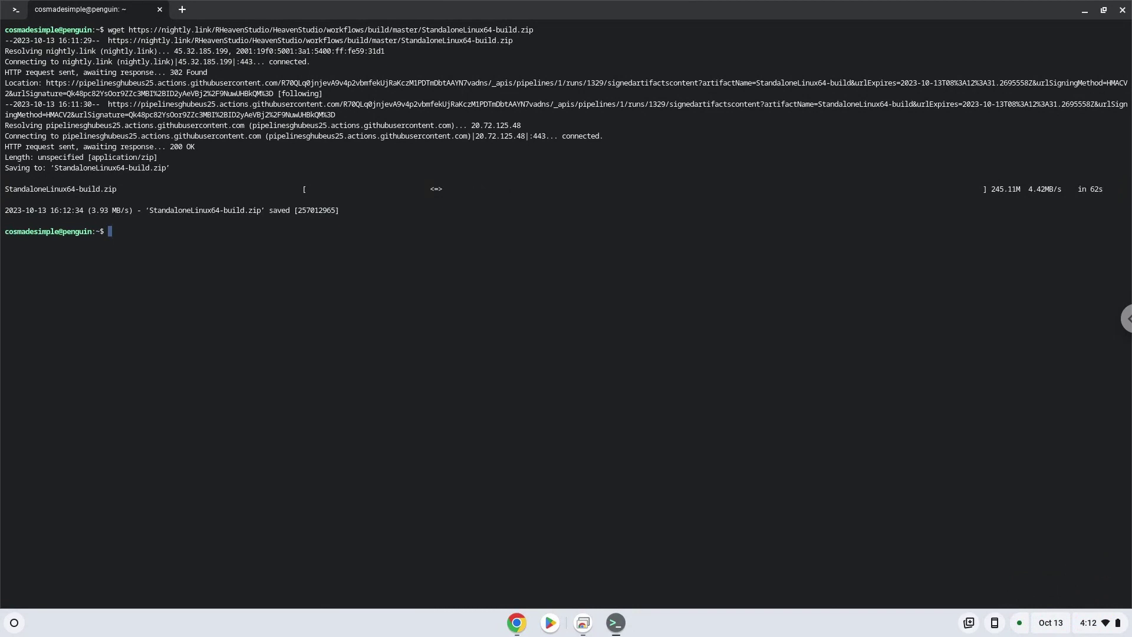
# Copy the command "unzip StandaloneLinux64-build.zip" from the Heaven Studio document and run it in the Terminal
pyautogui.click(520, 634)
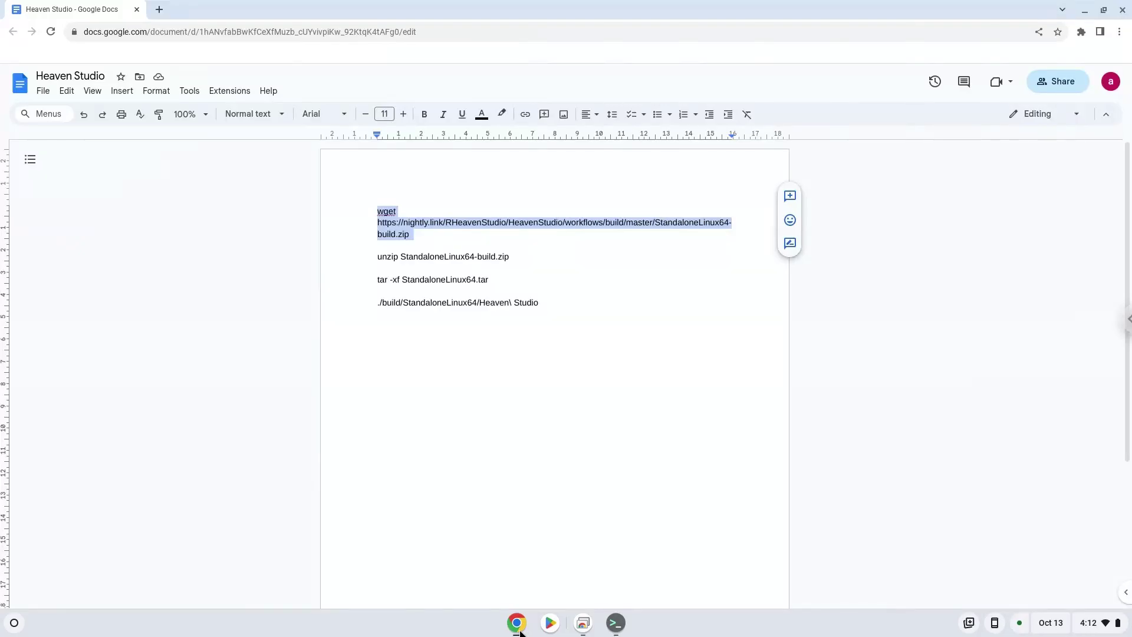
pyautogui.tripleClick(418, 256)
pyautogui.rightClick(418, 256)
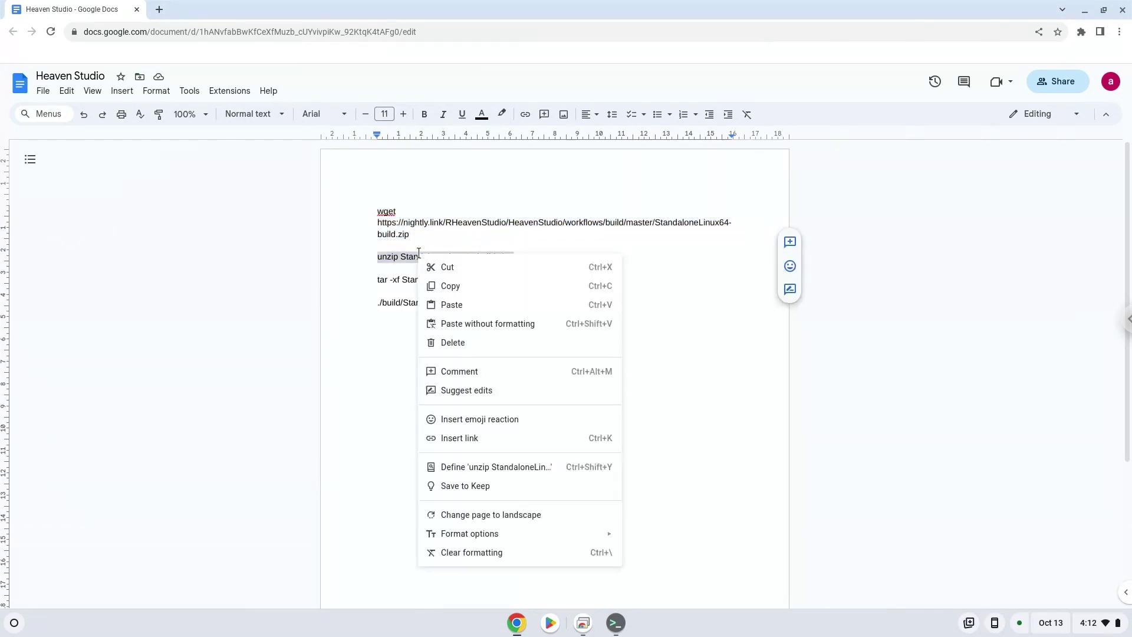
pyautogui.click(451, 287)
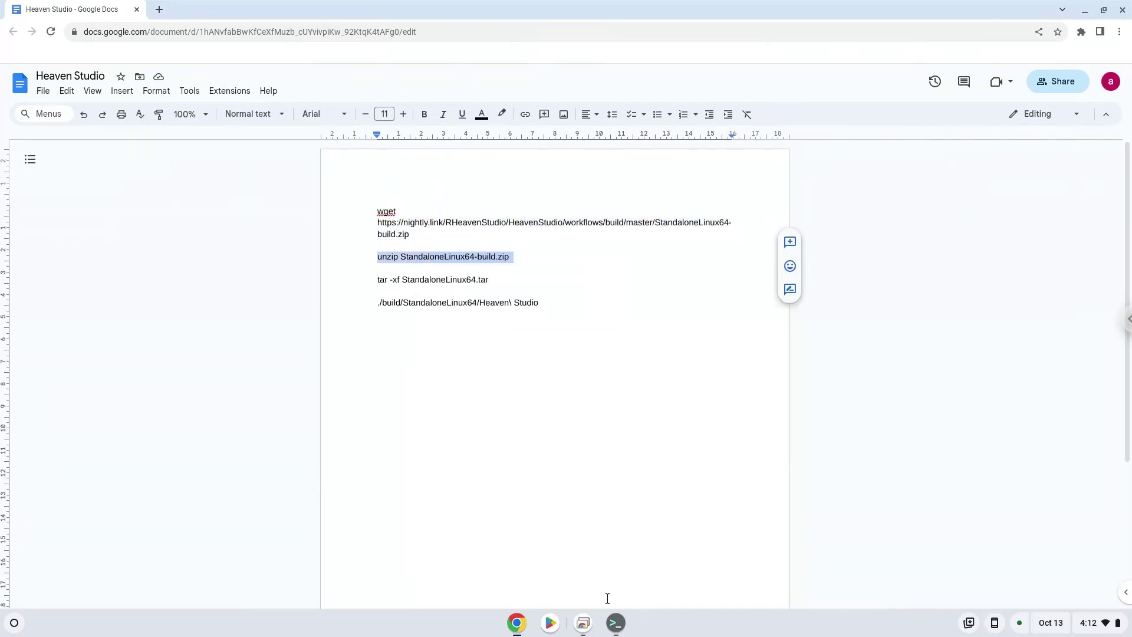
pyautogui.click(614, 623)
pyautogui.rightClick(538, 450)
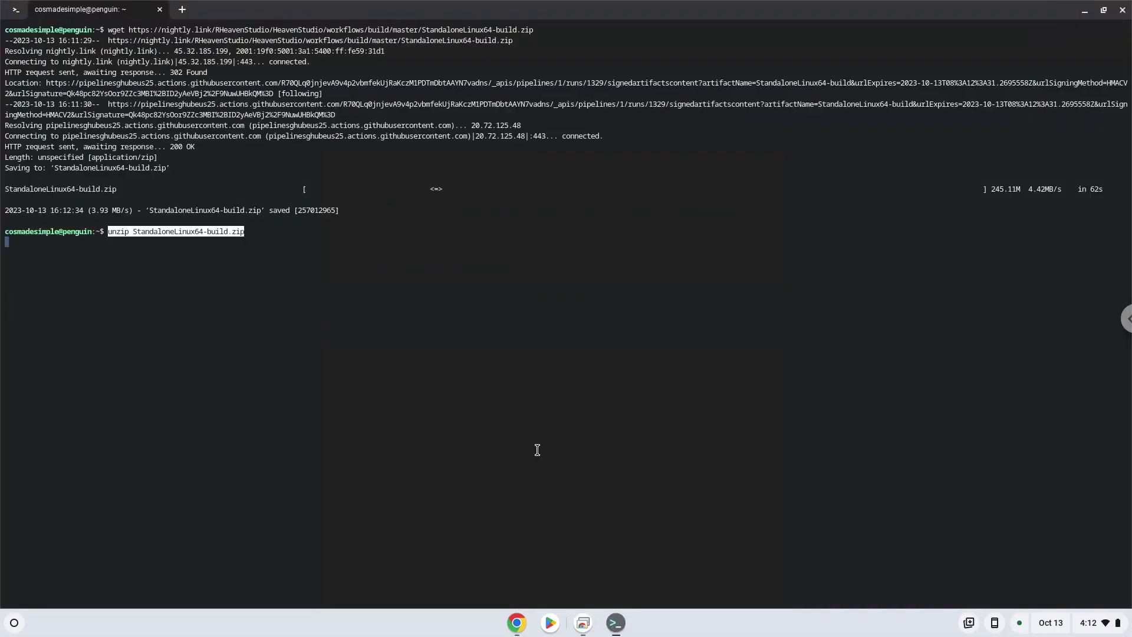
pyautogui.press('Return')
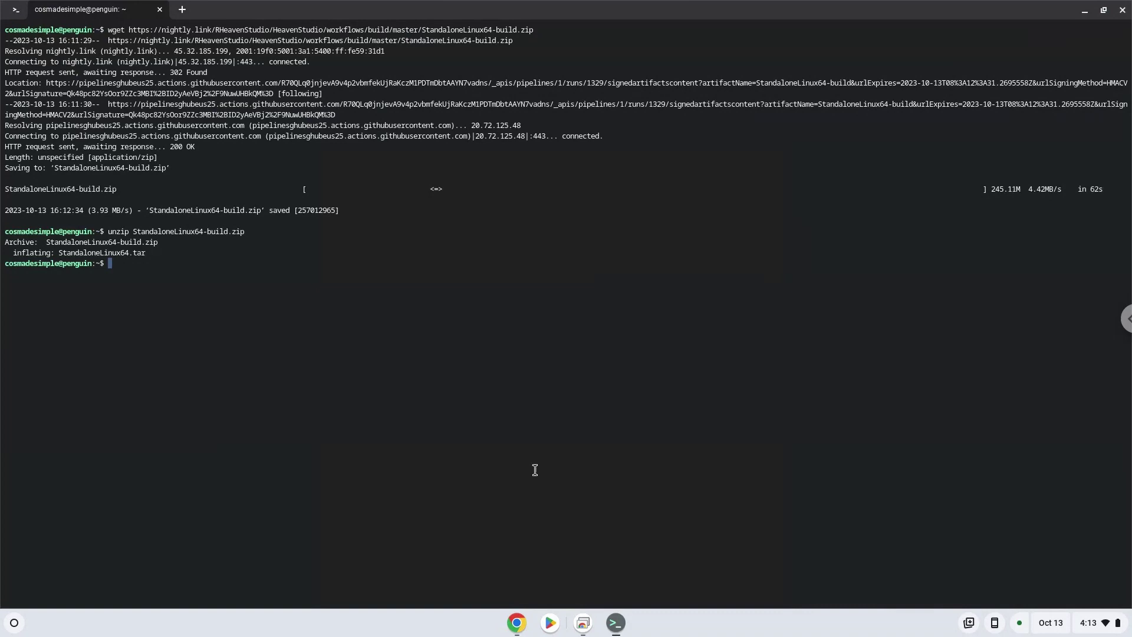
# Copy the command "tar -xf StandaloneLinux64.tar" from the Heaven Studio document and run it in the Terminal
pyautogui.click(515, 622)
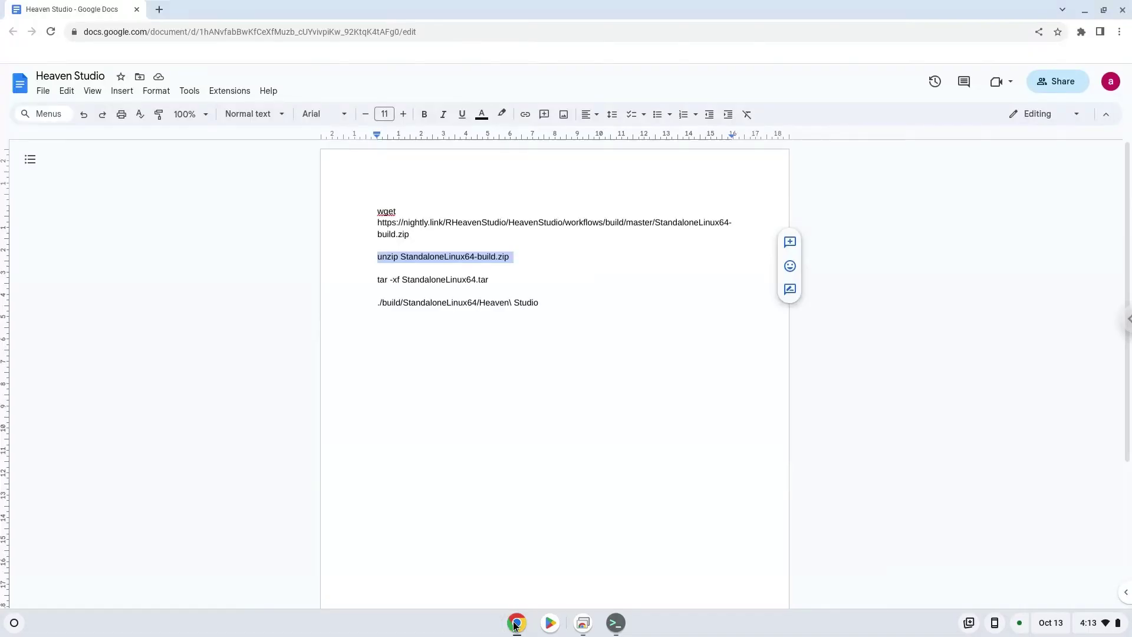
pyautogui.tripleClick(434, 281)
pyautogui.rightClick(434, 281)
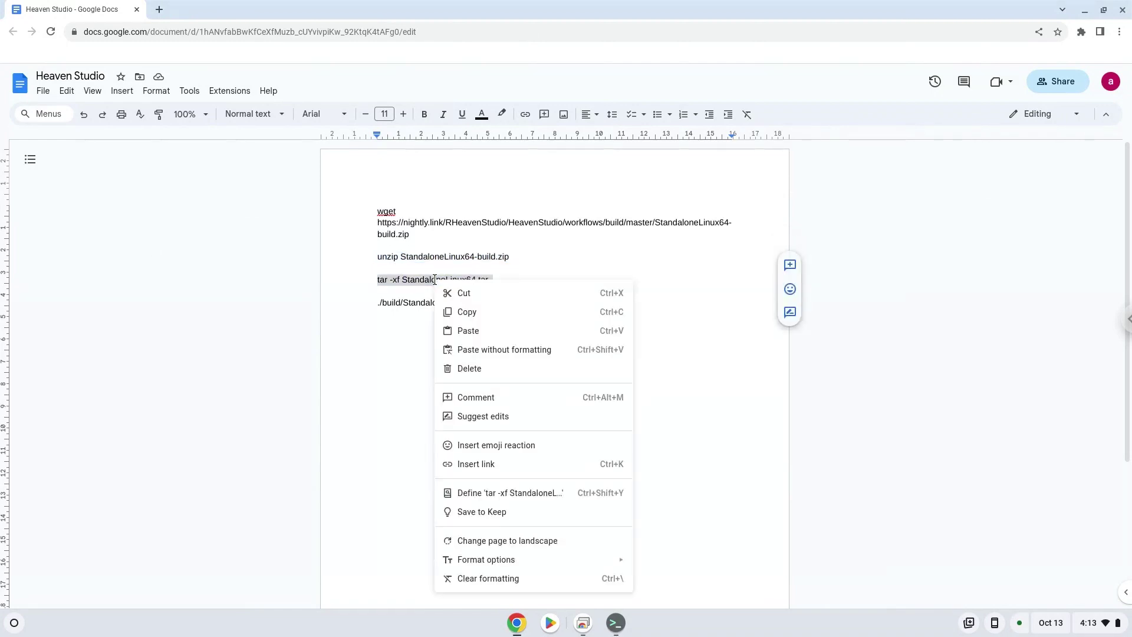
pyautogui.click(465, 312)
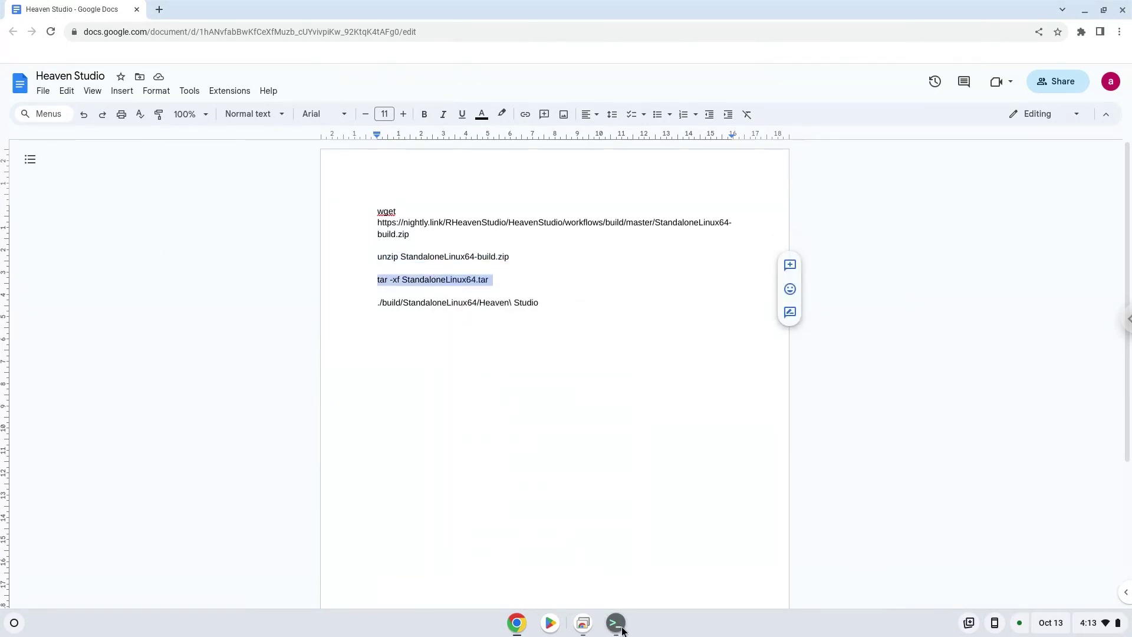
pyautogui.click(622, 630)
pyautogui.rightClick(463, 375)
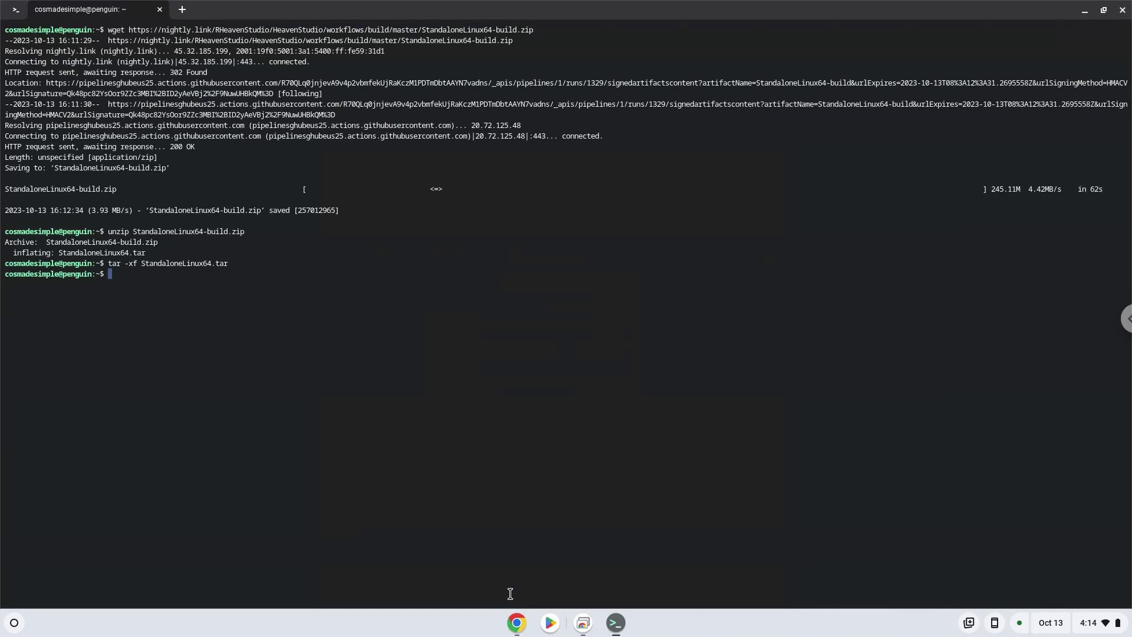
# Try to launch Heaven Studio by running the document's command "./build/StandaloneLinux64/Heaven\ Studio" in the Terminal, and minimize the open windows
pyautogui.click(514, 619)
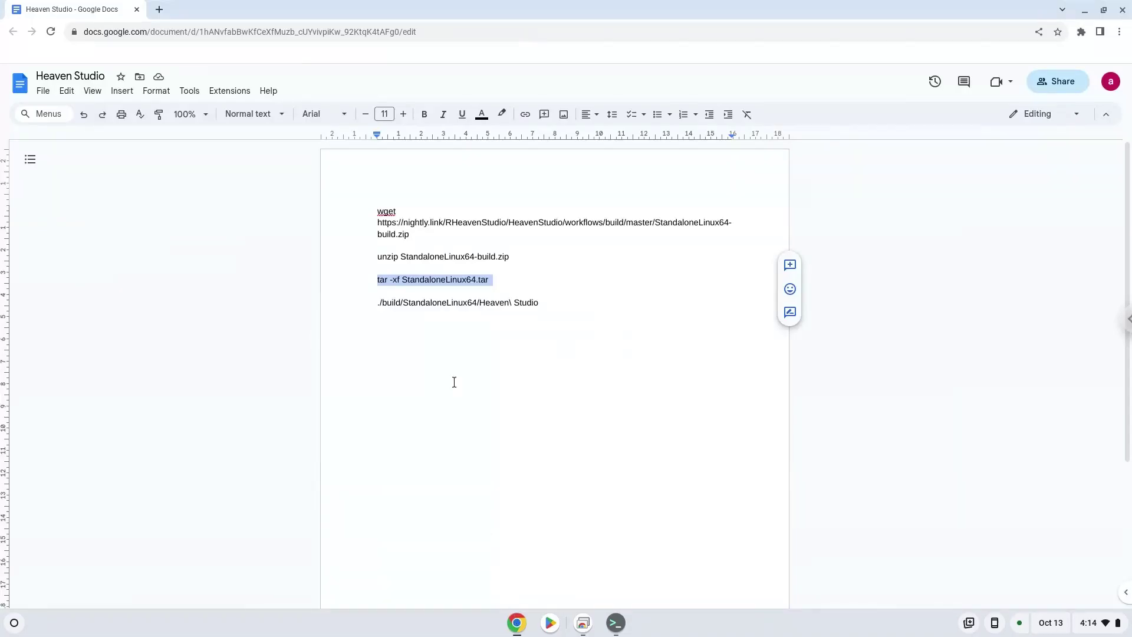
pyautogui.tripleClick(433, 299)
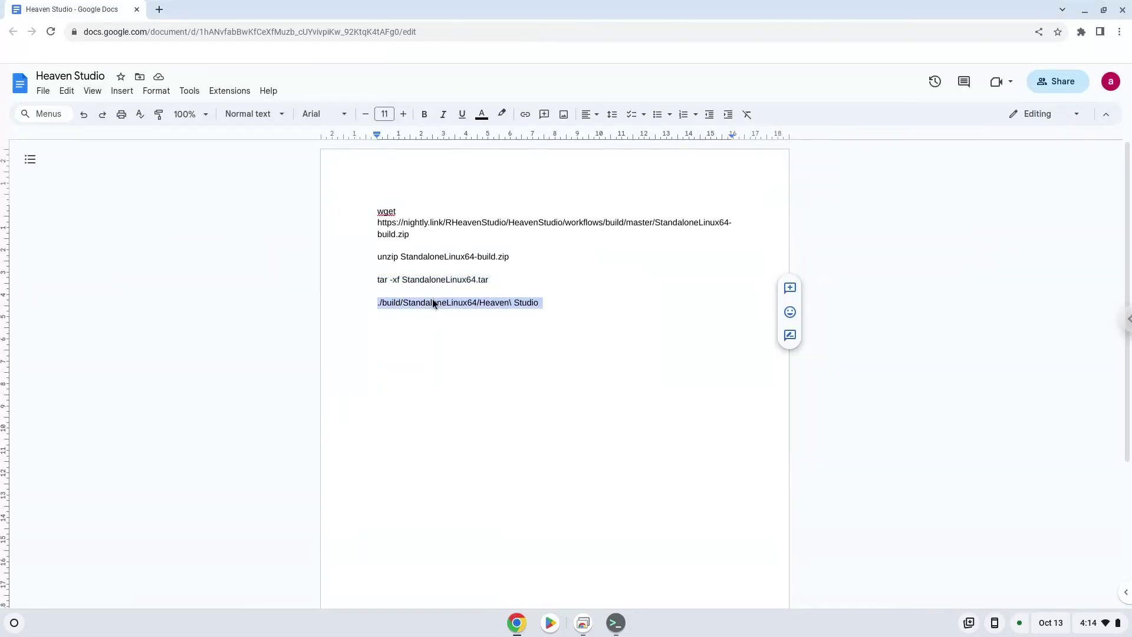
pyautogui.rightClick(433, 299)
pyautogui.click(459, 329)
pyautogui.click(613, 628)
pyautogui.hotkey('ctrl', 'shift', 'v')
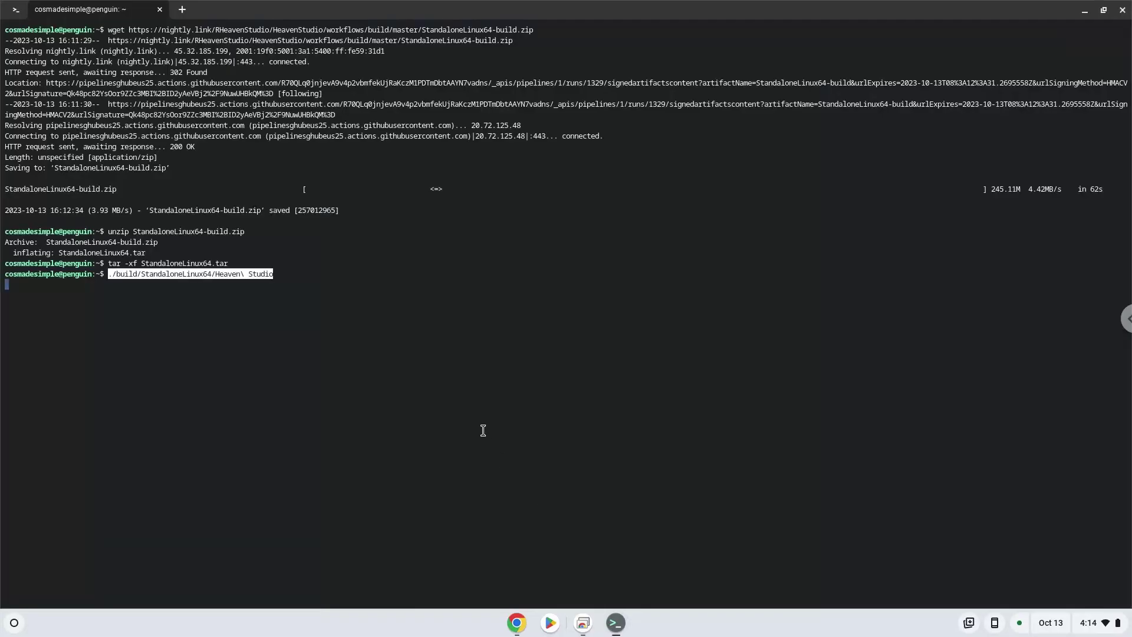
pyautogui.press('Return')
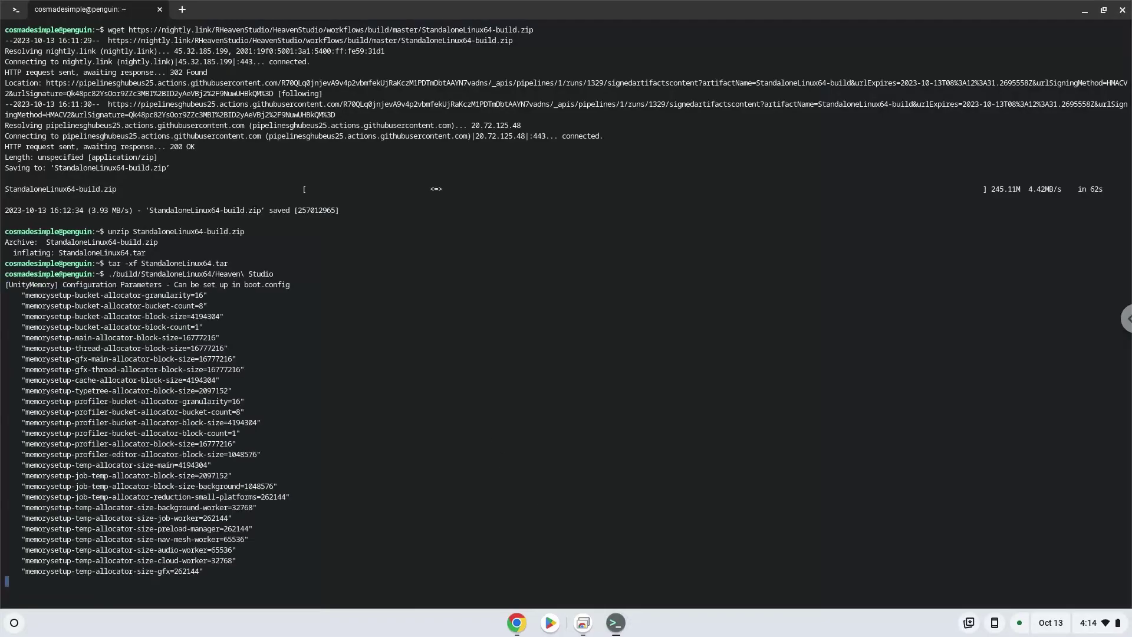
pyautogui.click(1083, 13)
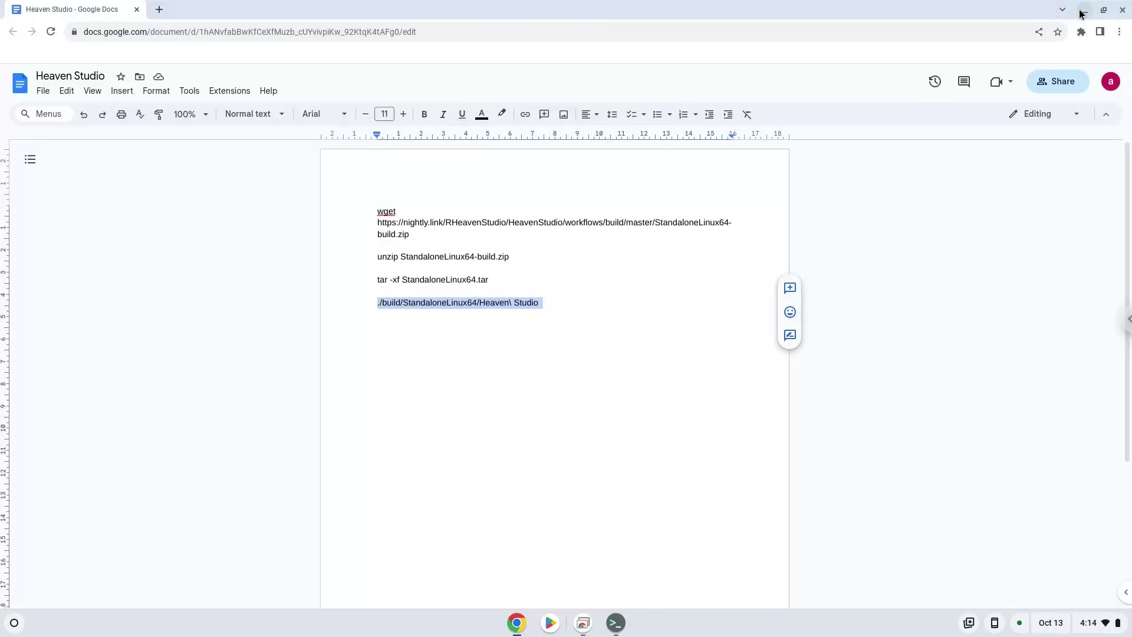
pyautogui.click(1083, 12)
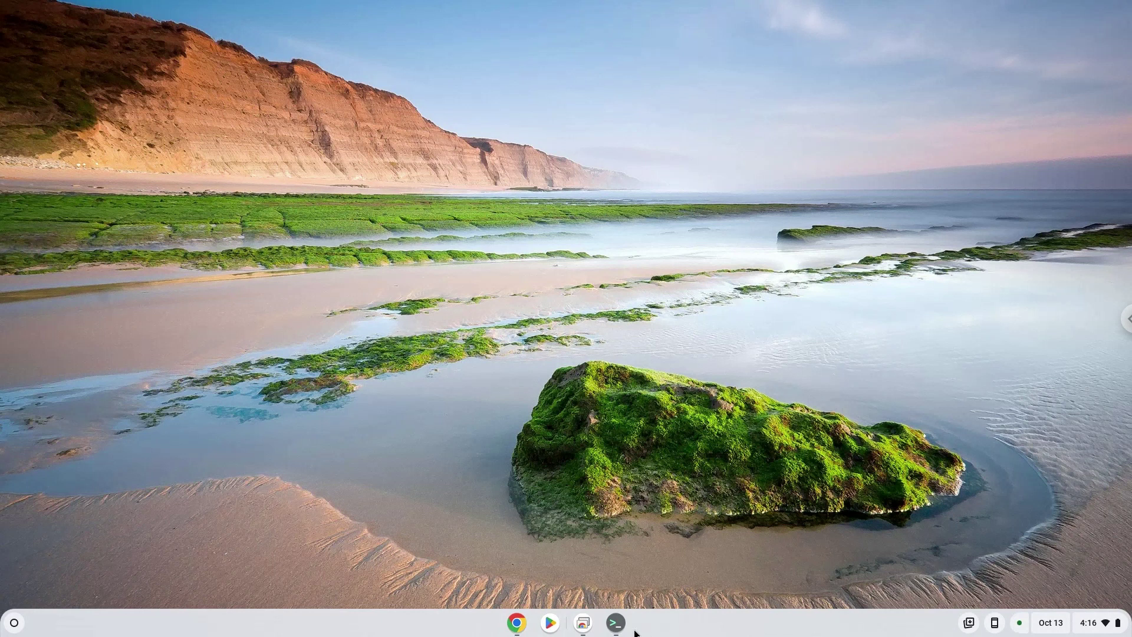
# Rerun the previous "./build/StandaloneLinux64/Heaven\ Studio" command in the Terminal and maximize the Heaven Studio window
pyautogui.click(615, 624)
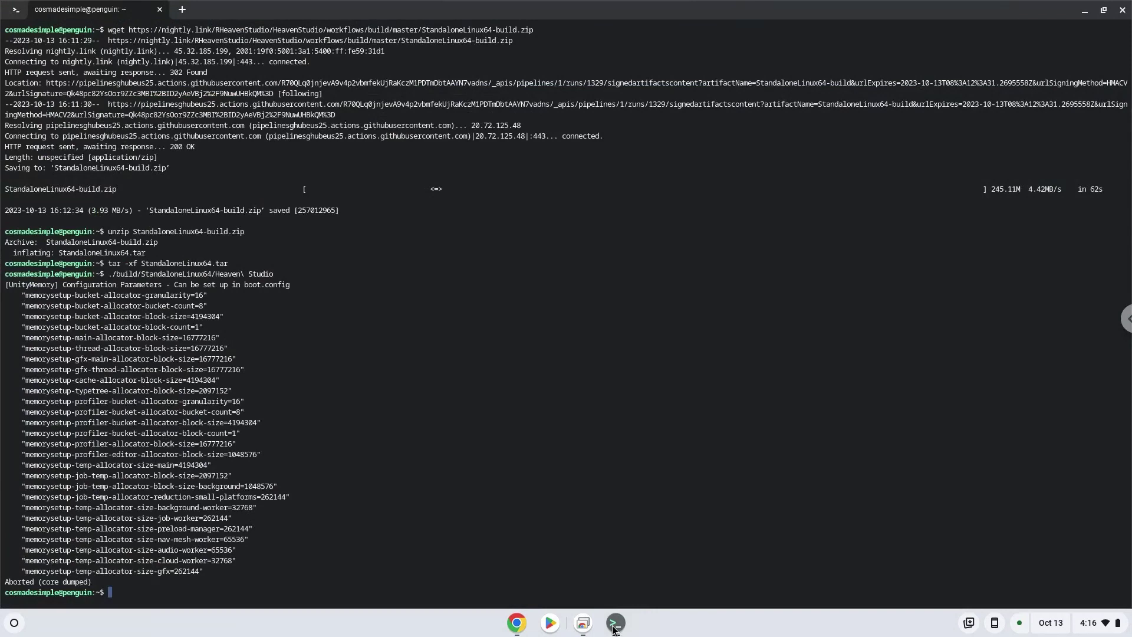
pyautogui.press('Up')
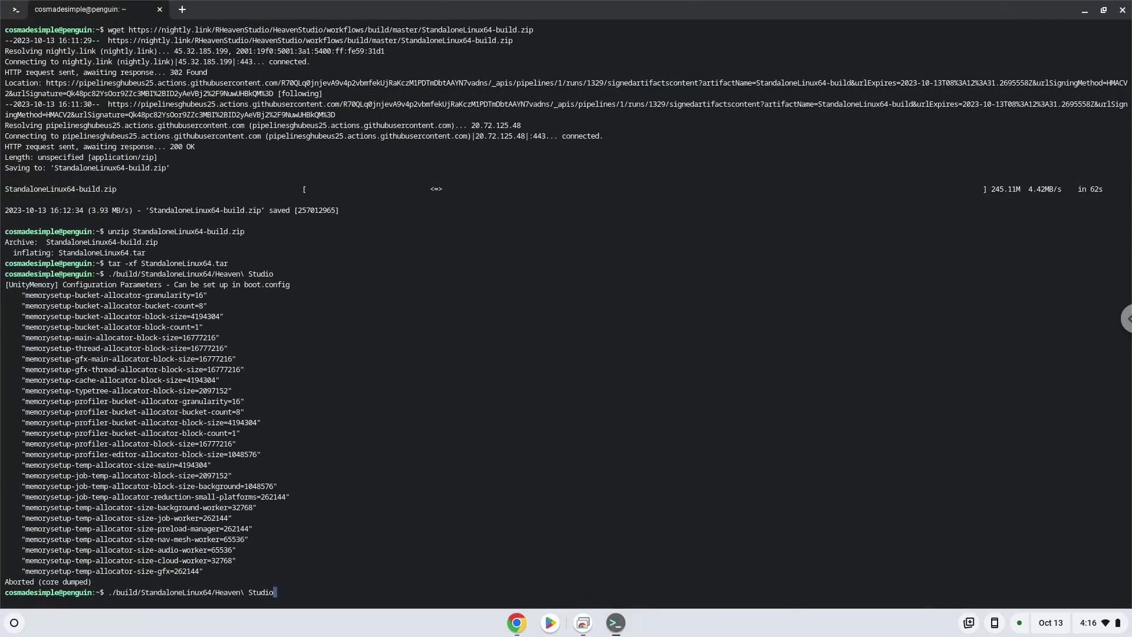
pyautogui.press('Return')
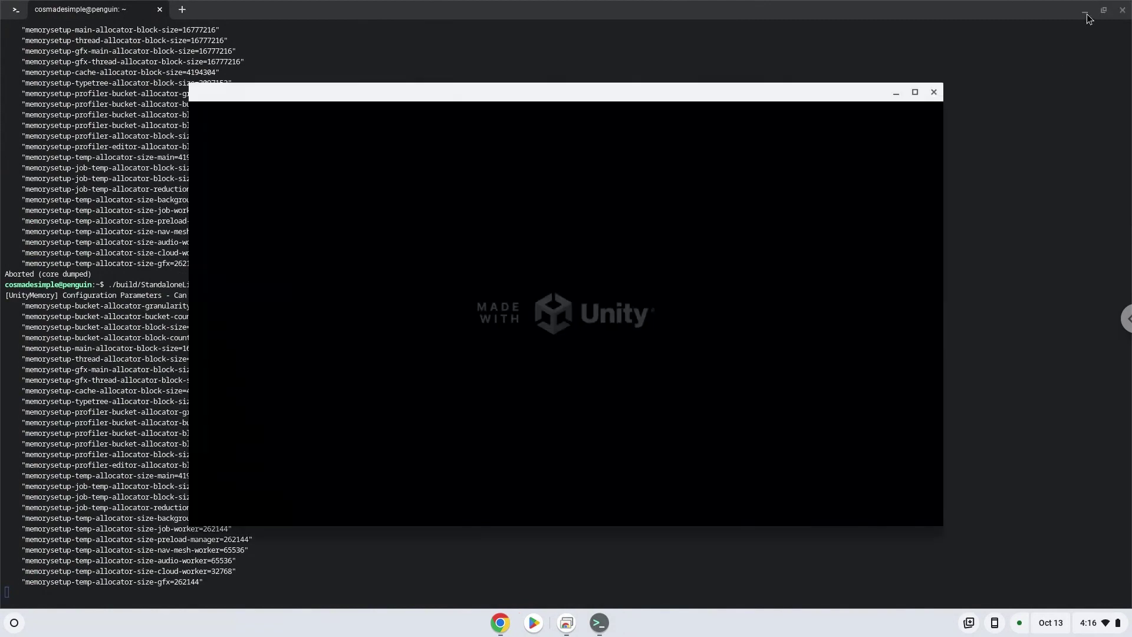
pyautogui.click(1087, 14)
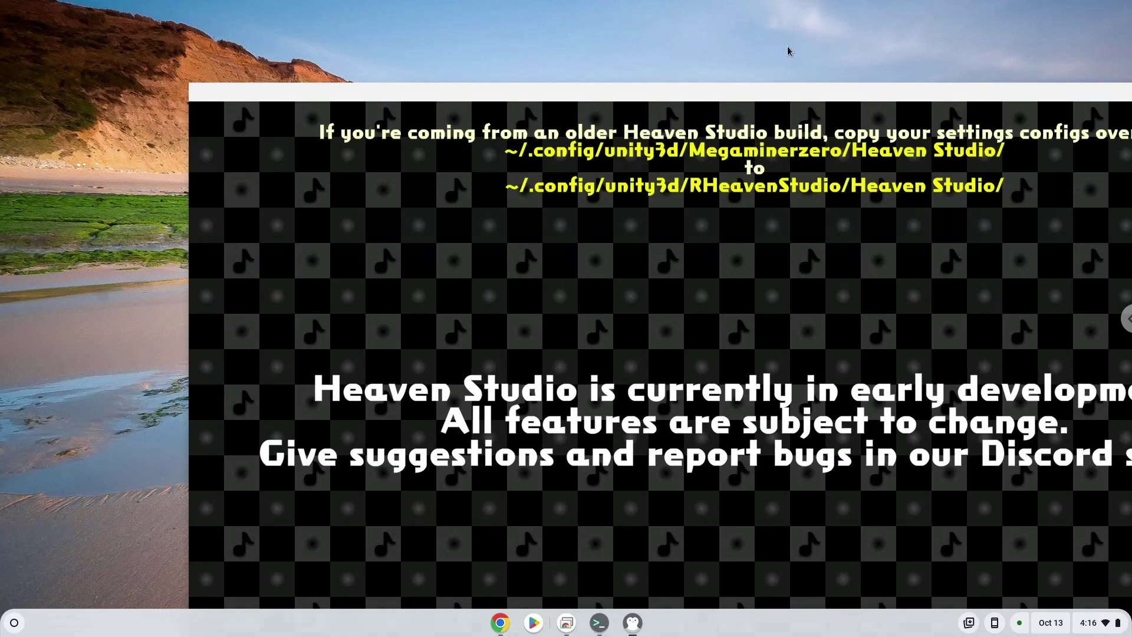
pyautogui.doubleClick(821, 98)
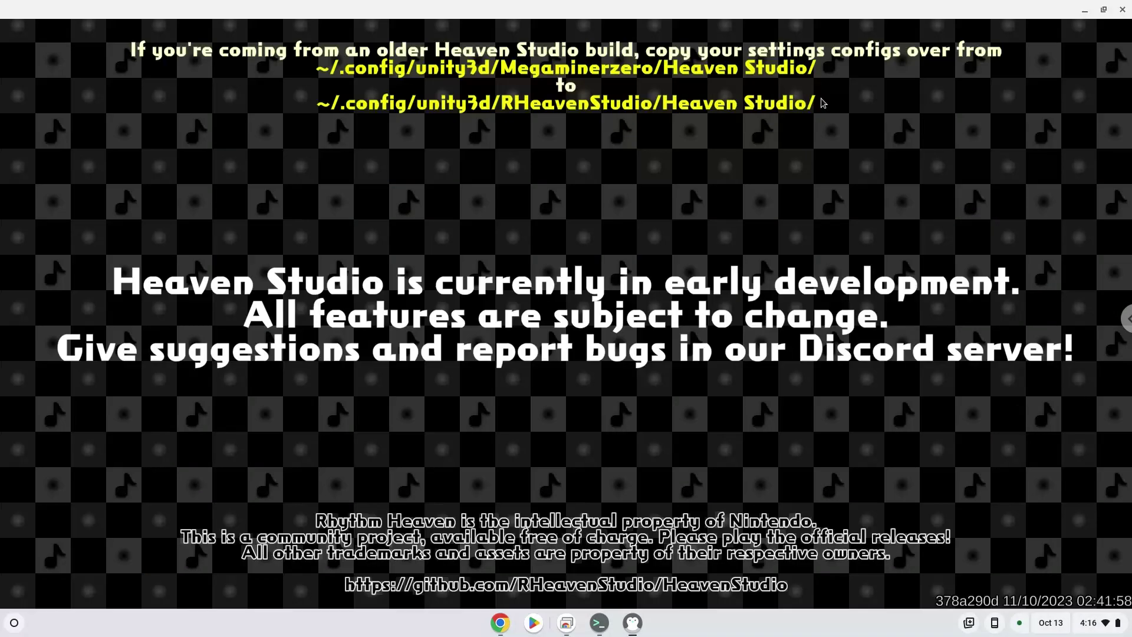